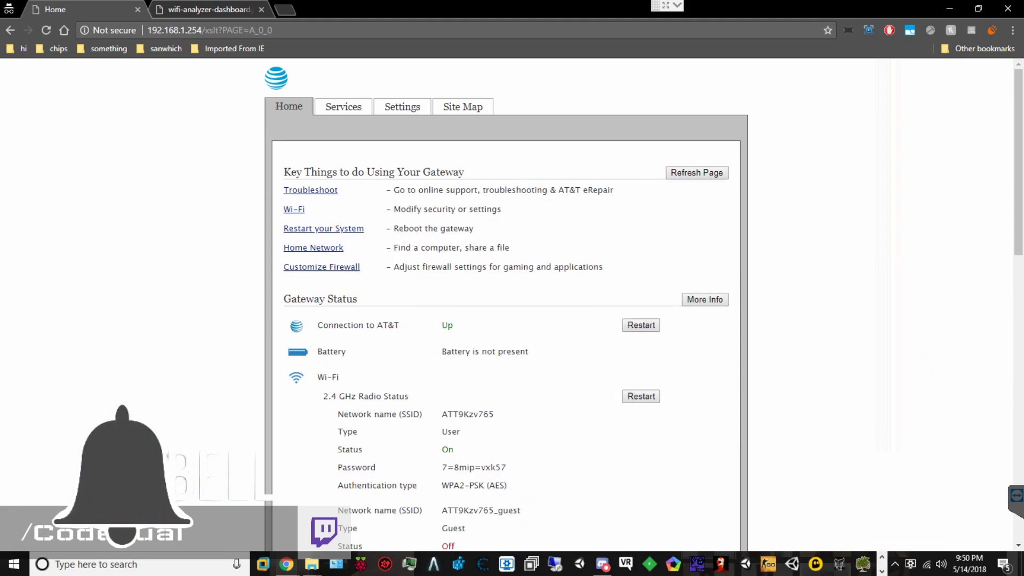
- Note the gateway page address 192.168.1.254, then clear the console and run ipconfig
left_click(202, 30)
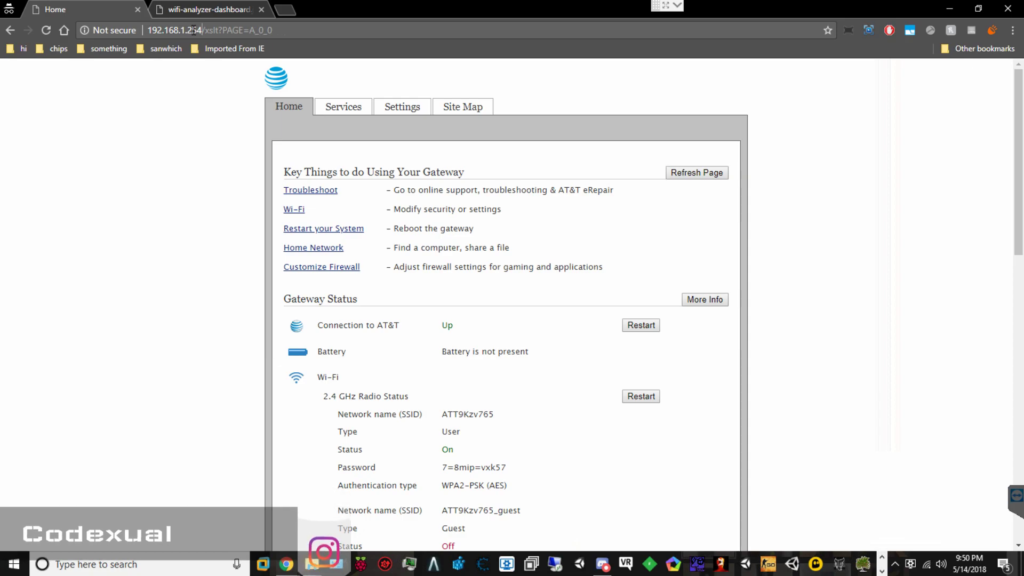
left_click_drag(202, 30, 144, 30)
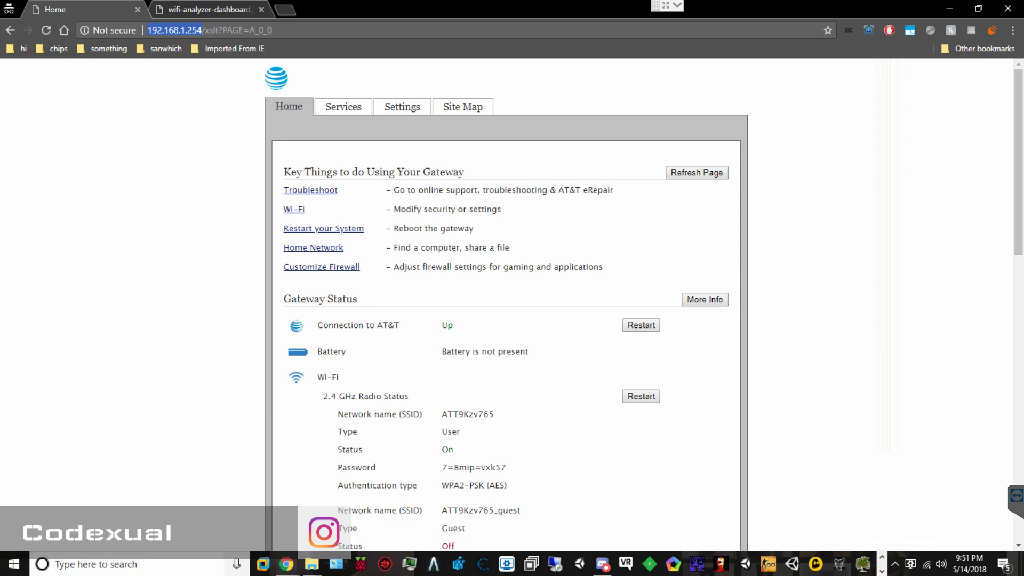
key("alt+Tab")
left_click(287, 382)
type("clear")
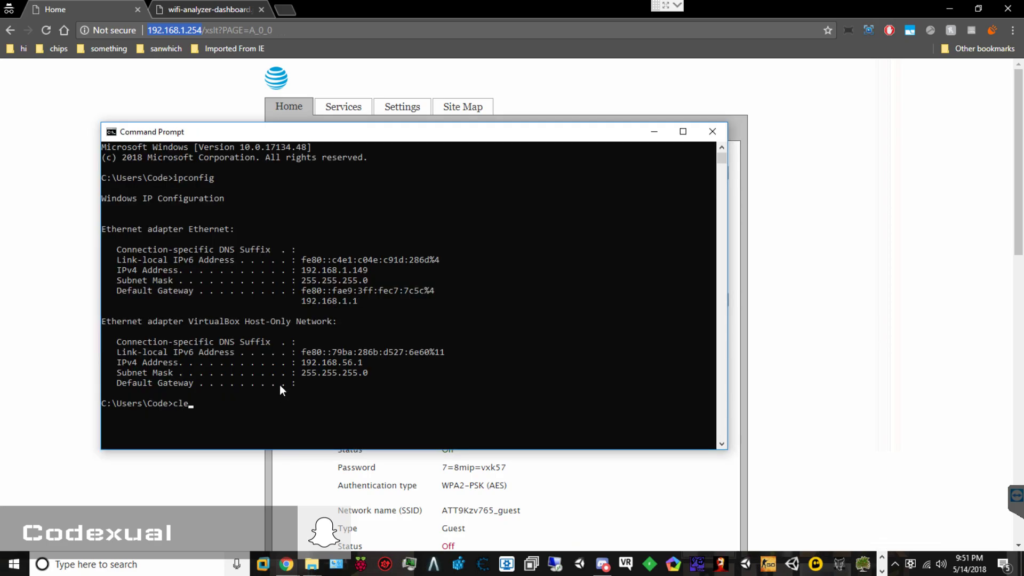
key("Return")
type("cls")
key("Return")
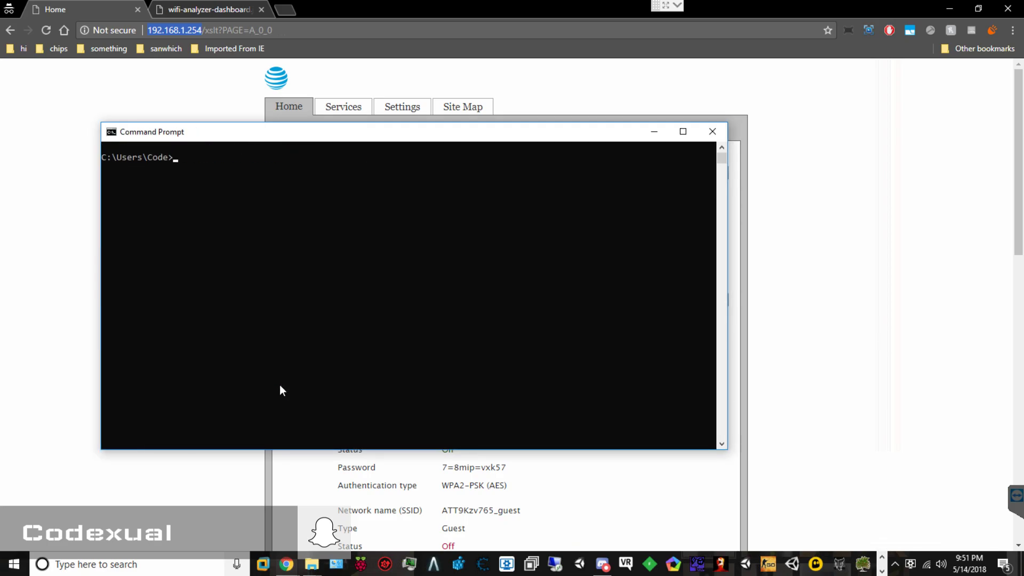
type("ipconfig")
key("Return")
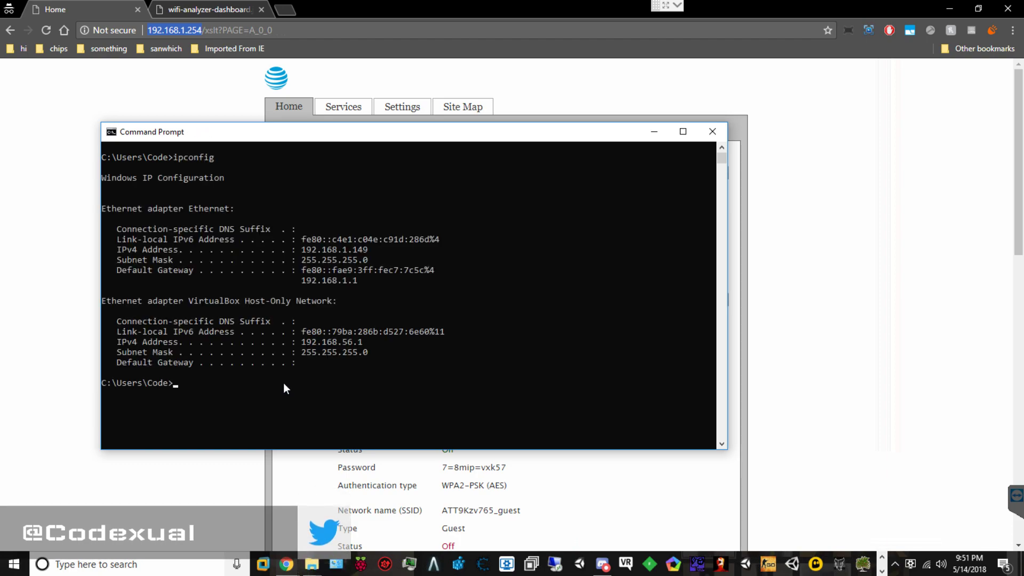
- Highlight the Default Gateway address 192.168.1.1 in the ipconfig output, then close the console
left_click_drag(113, 270, 190, 270)
left_click_drag(301, 281, 356, 281)
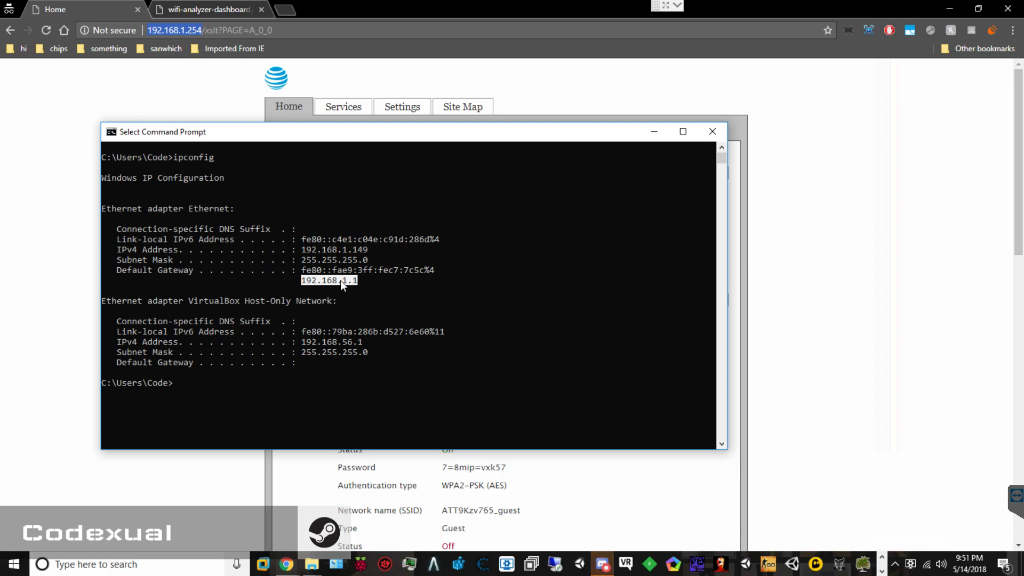
left_click(355, 281)
left_click(364, 282)
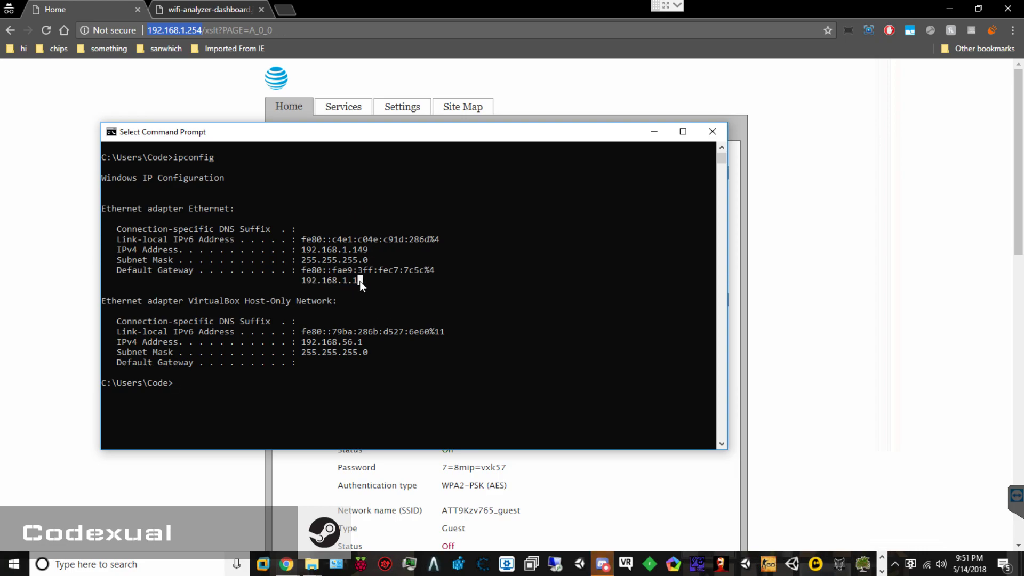
double_click(359, 281)
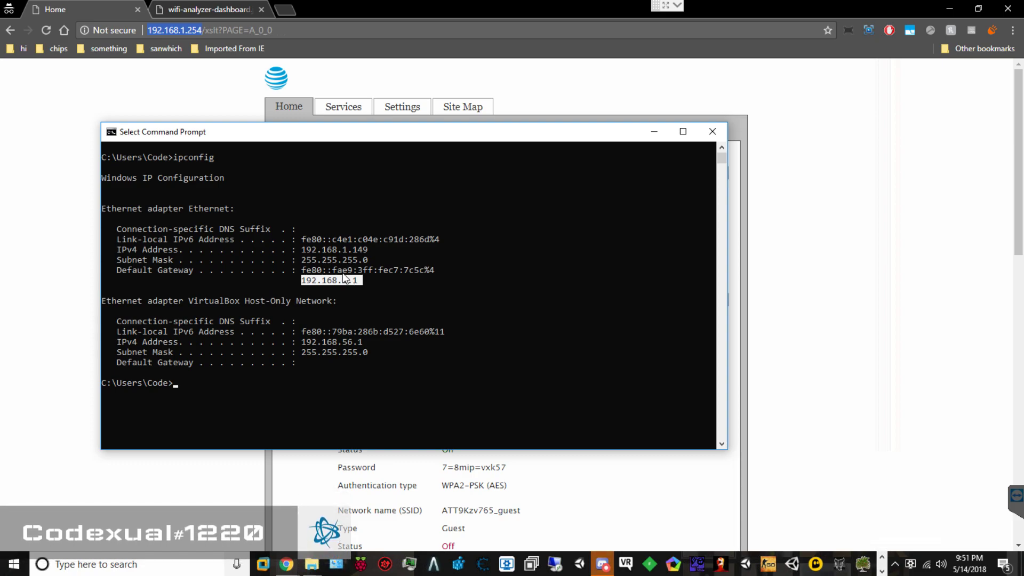
left_click(709, 134)
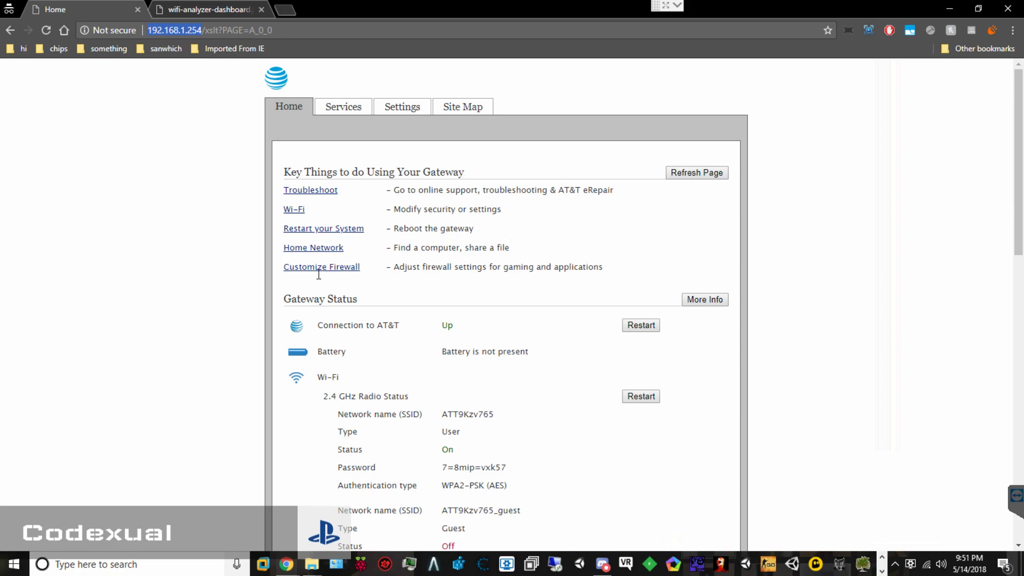
- Open Customize Firewall and pick the iPad as the computer hosting applications
left_click(343, 268)
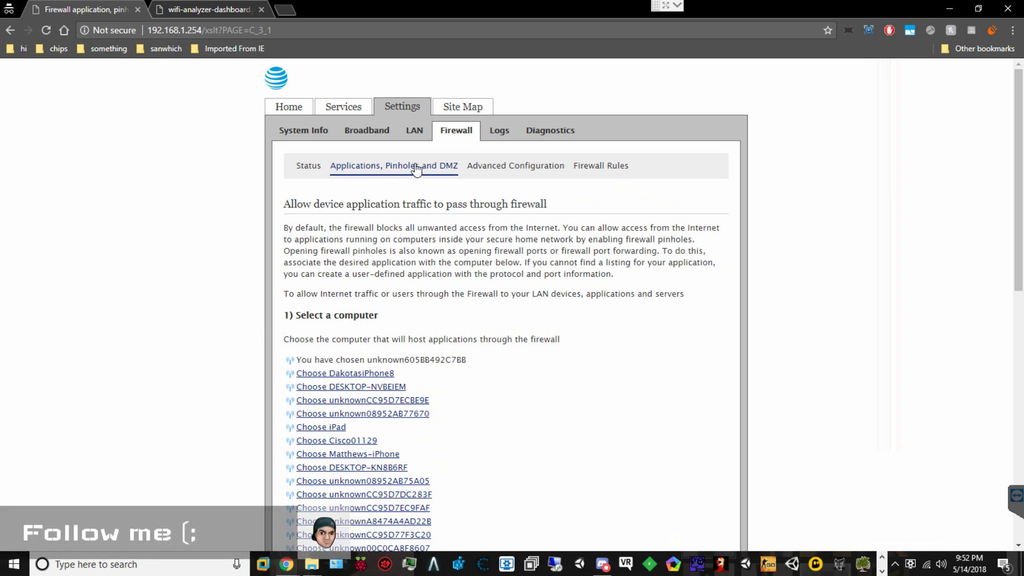
scroll(465, 226, "down", 1)
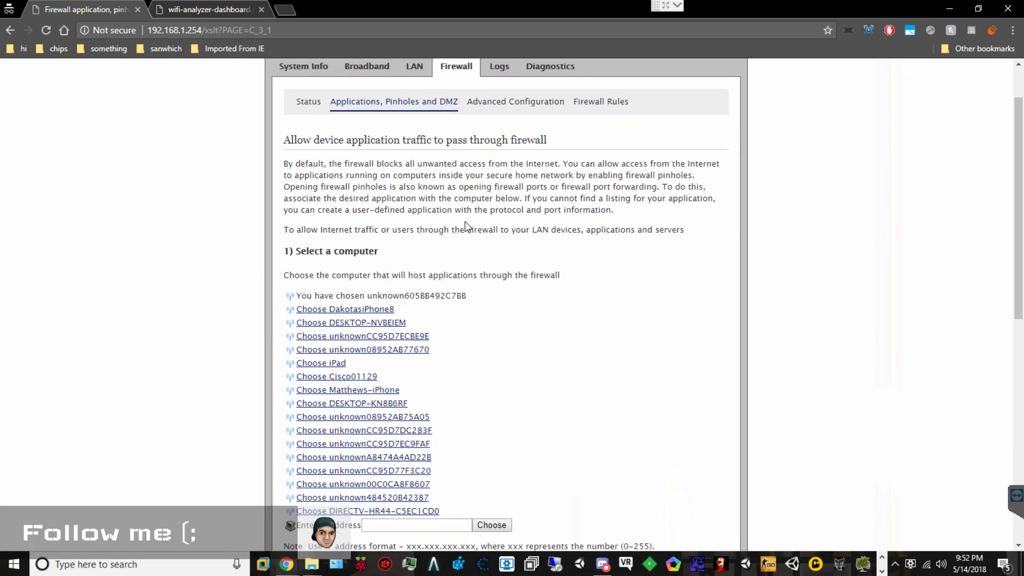
scroll(464, 227, "down", 2)
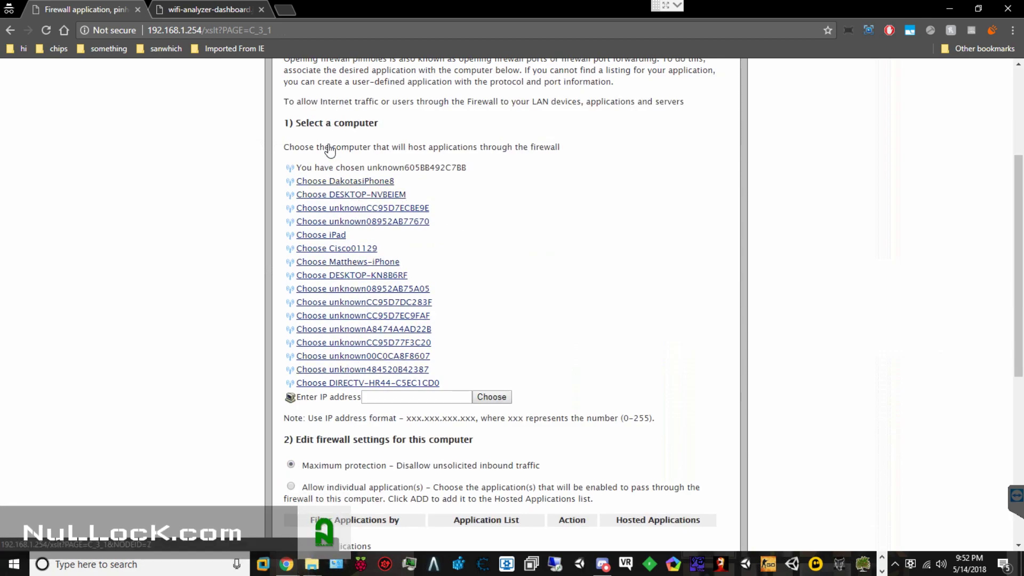
left_click(326, 235)
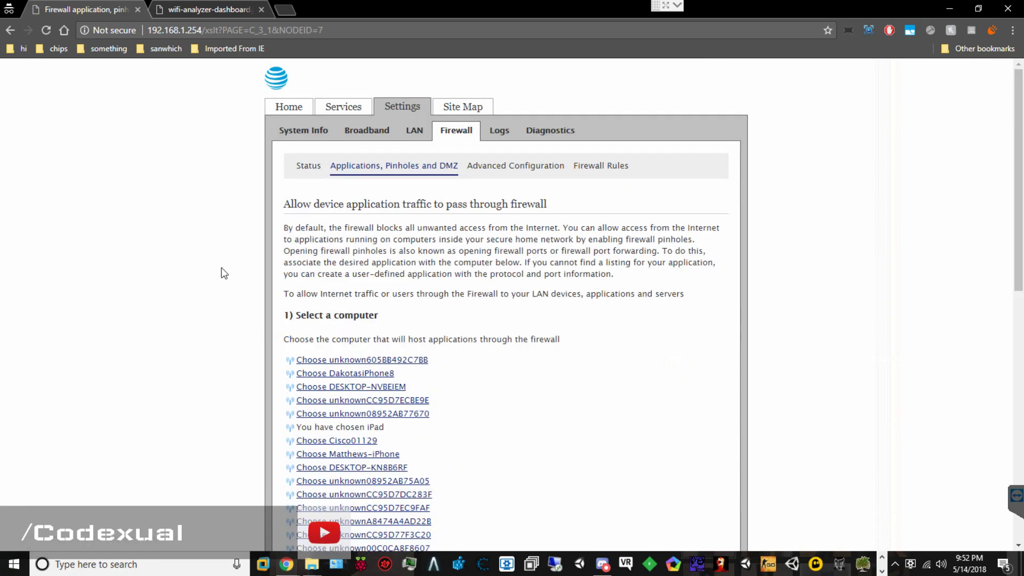
scroll(223, 271, "down", 2)
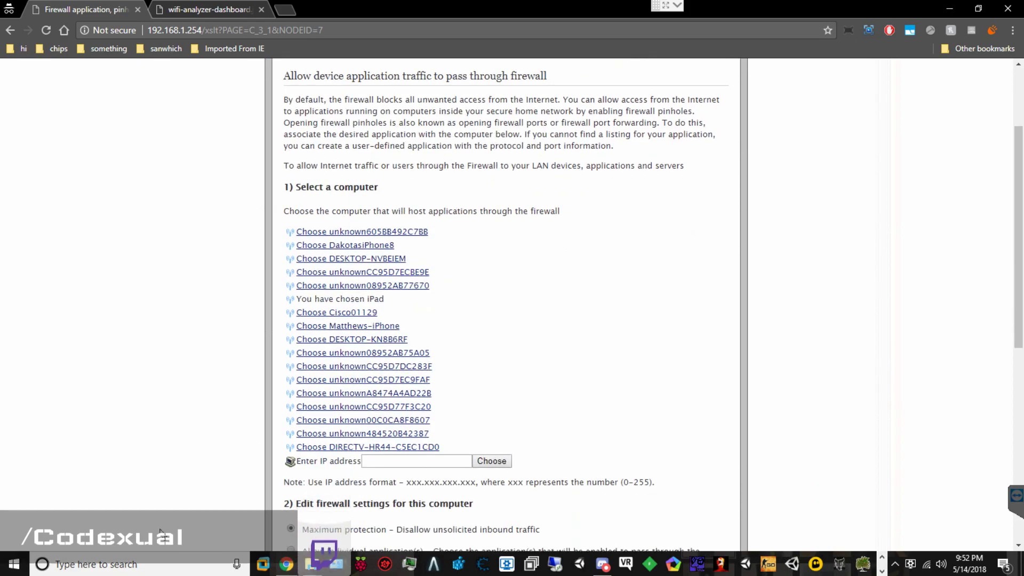
- Launch a new Command Prompt through the cmd search and run ipconfig
key("super")
type("cmd")
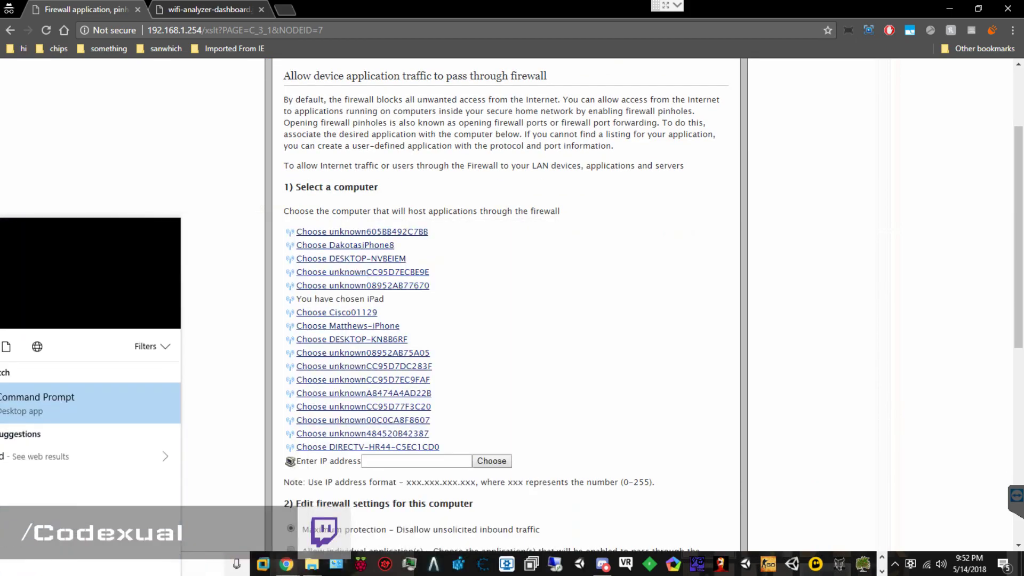
key("Return")
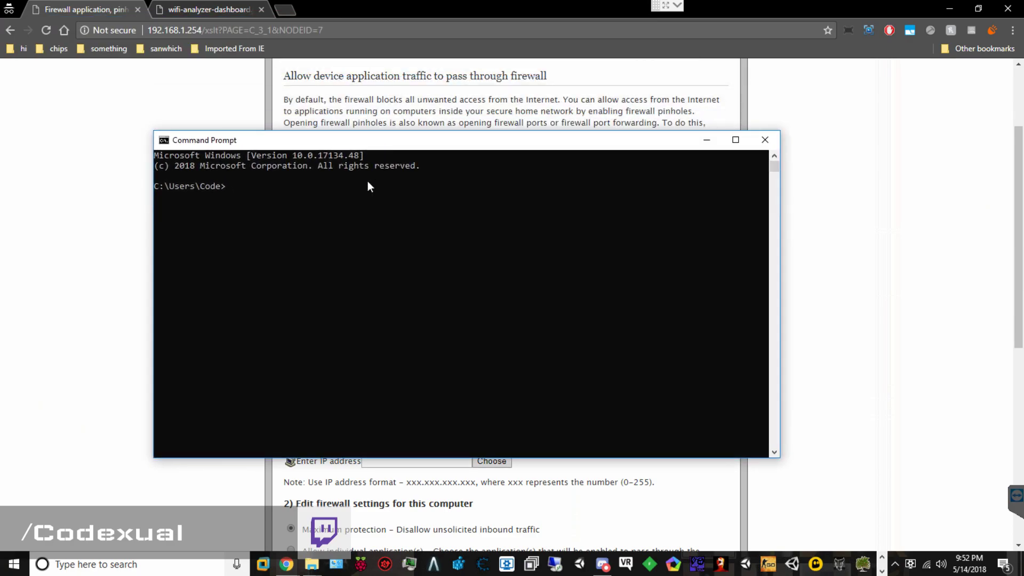
left_click(347, 205)
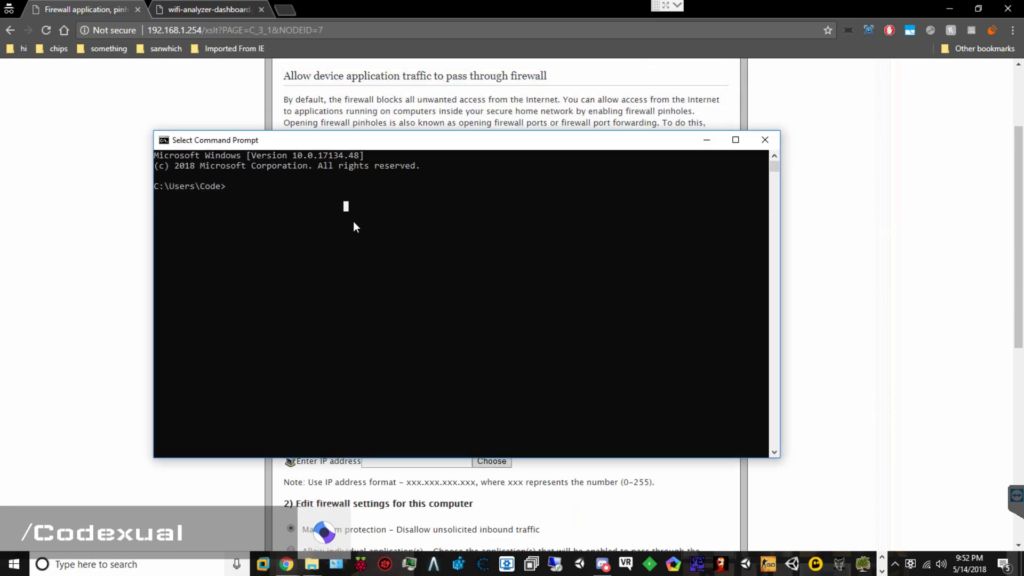
type("ipconfig")
key("Return")
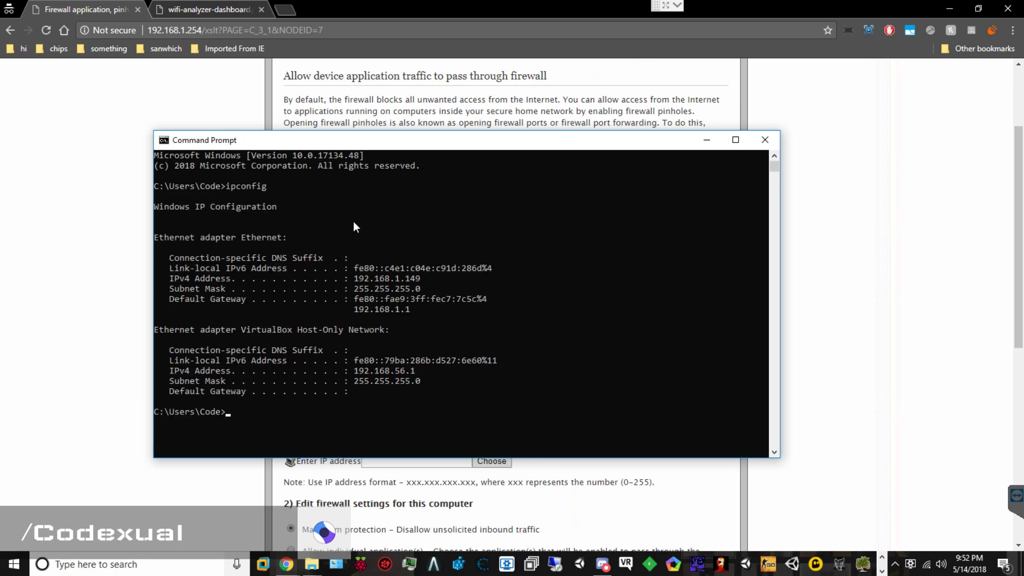
- Highlight the IPv4 address 192.168.1.149, then move the console aside and close it
left_click_drag(355, 277, 384, 280)
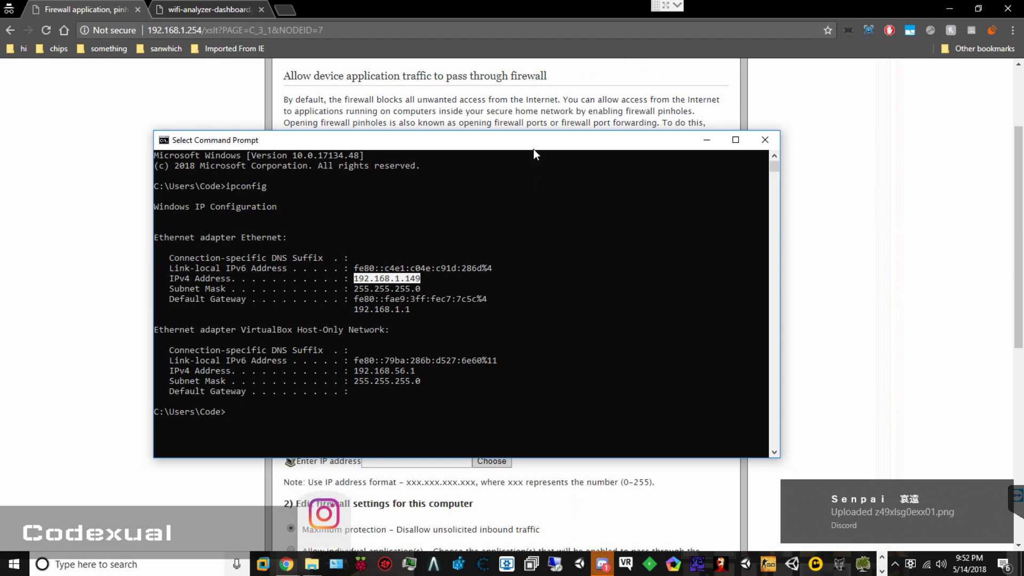
left_click_drag(531, 146, 446, 190)
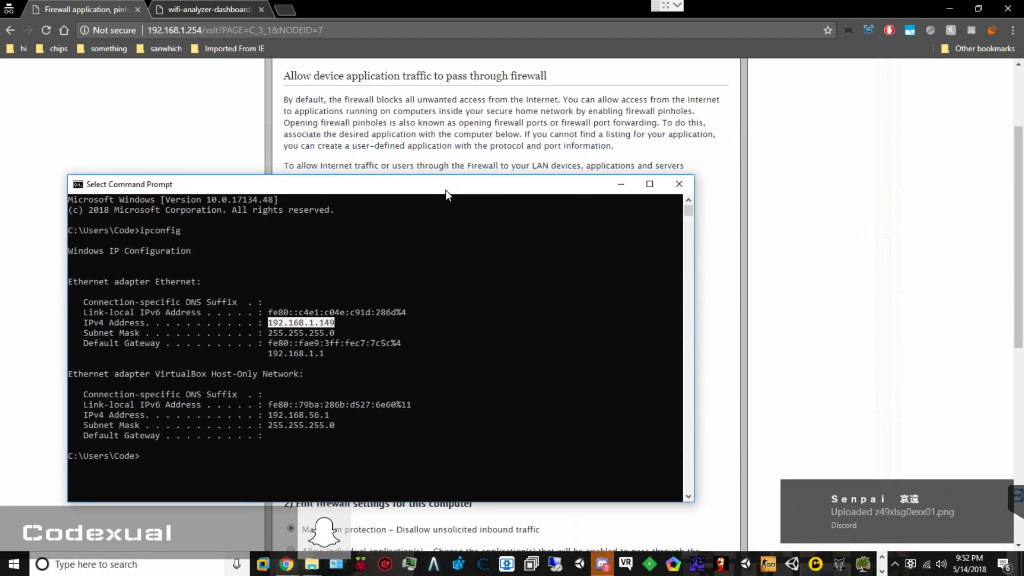
left_click(677, 182)
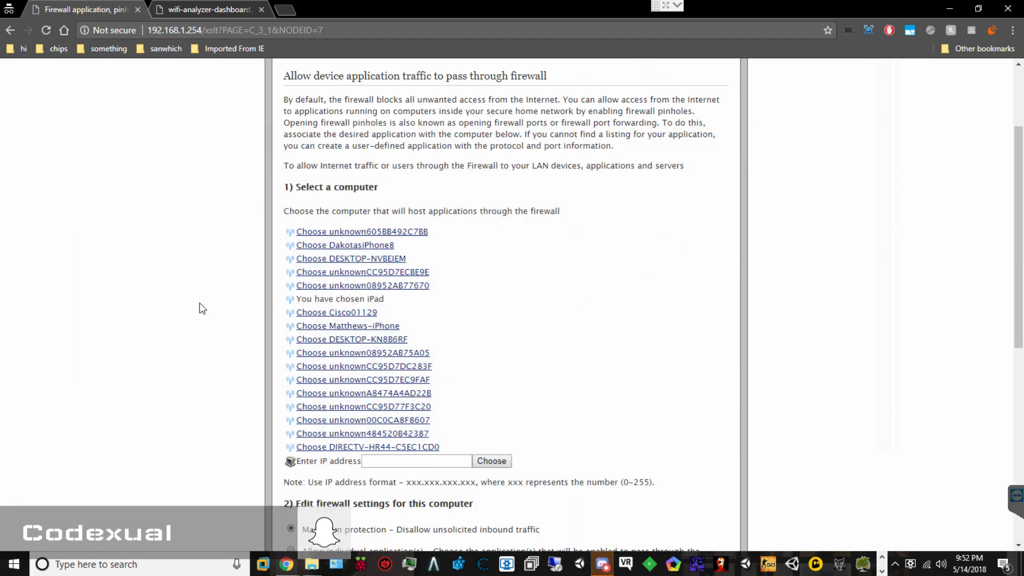
- Filter the firewall application list to User-defined and start adding a new user-defined application
left_click(389, 462)
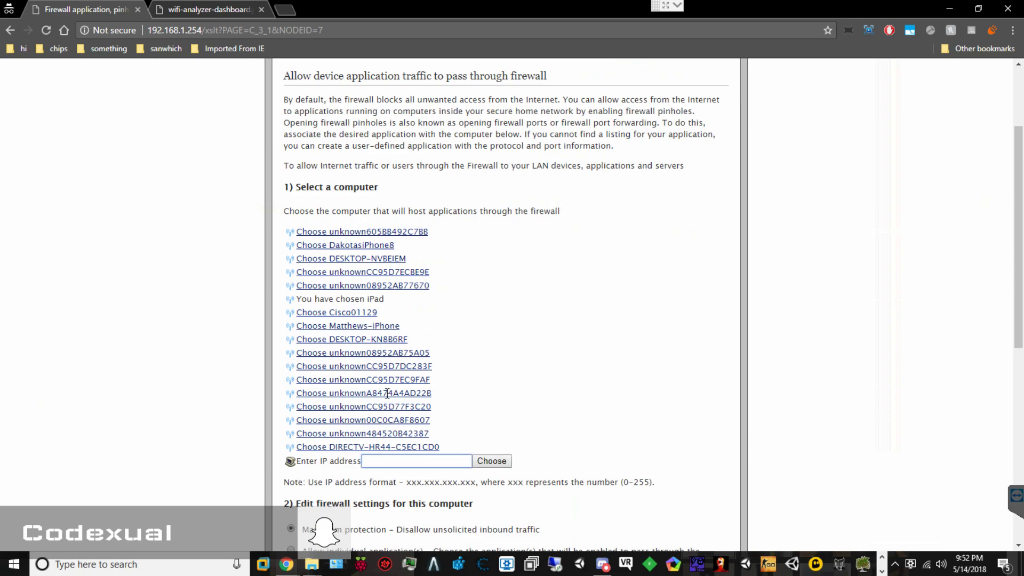
scroll(485, 316, "down", 1)
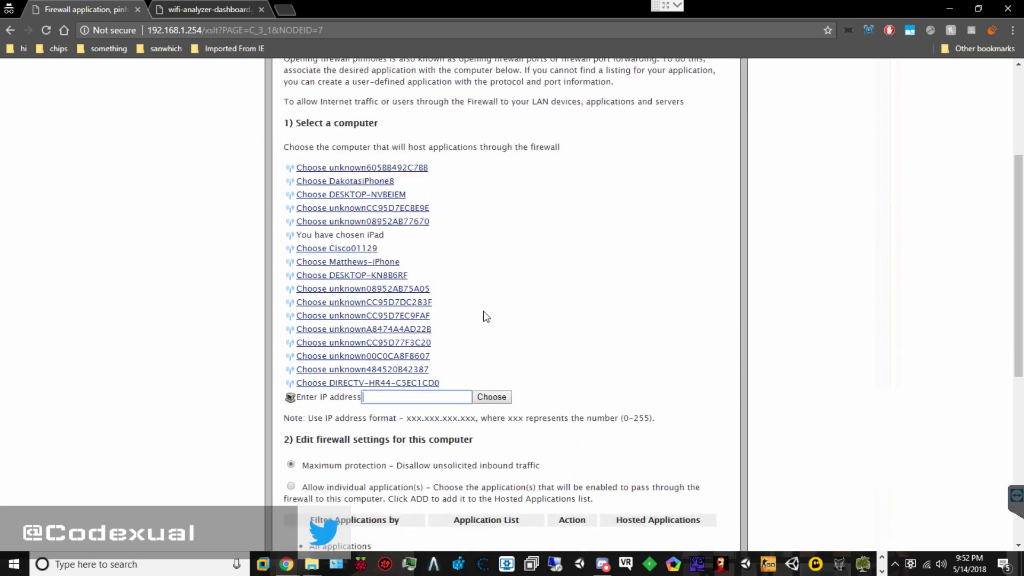
scroll(483, 311, "down", 3)
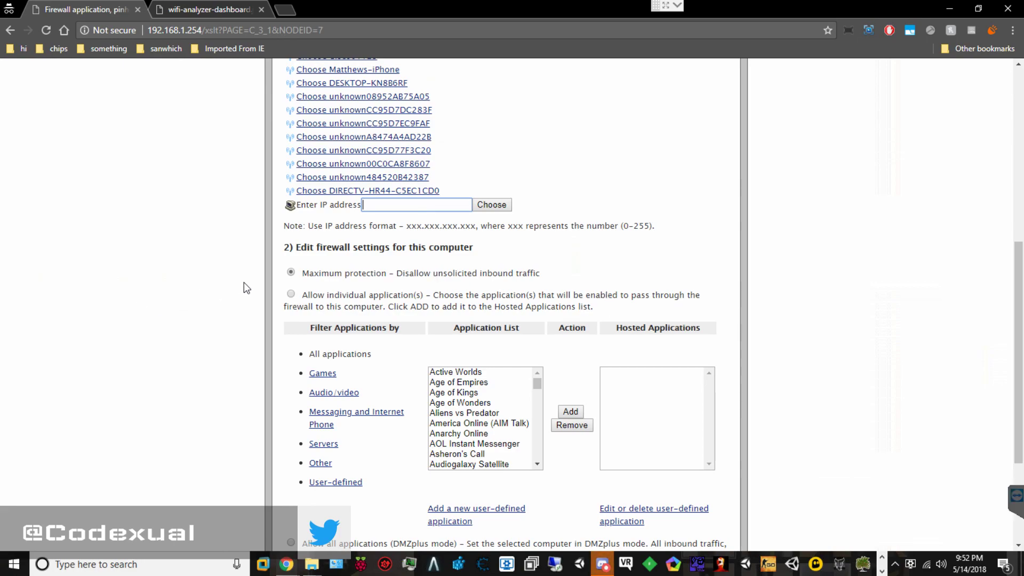
scroll(254, 288, "down", 1)
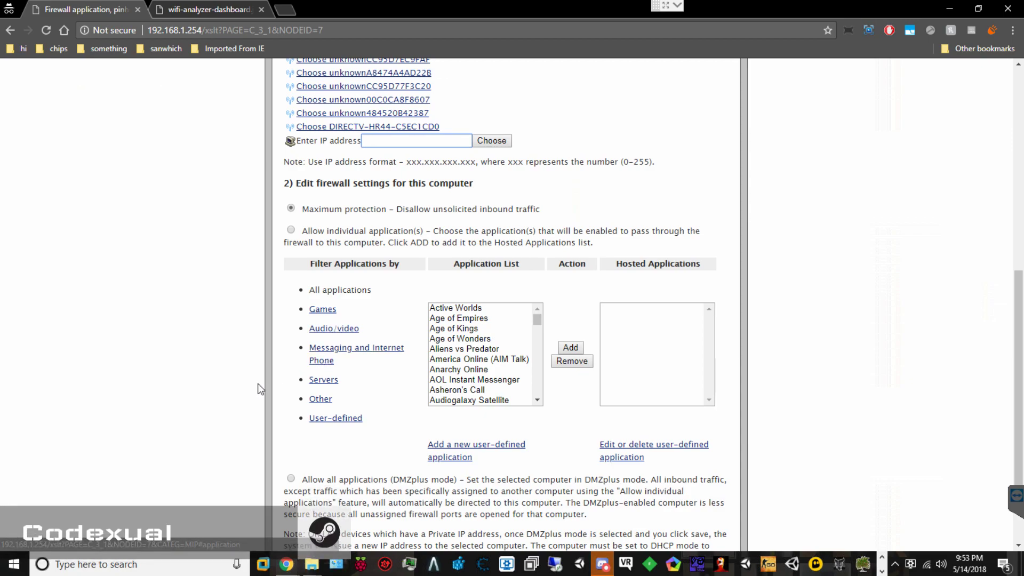
left_click(334, 419)
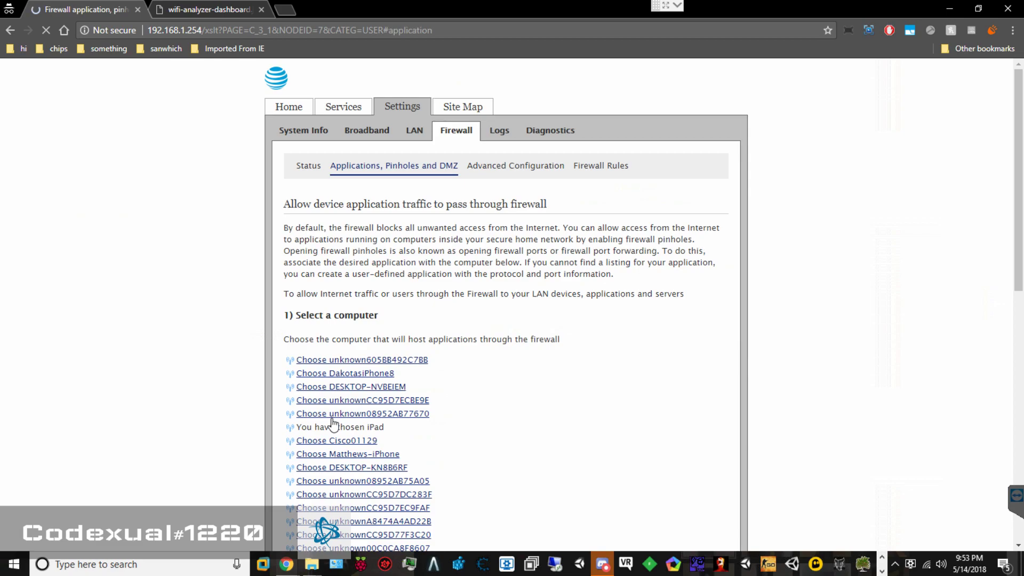
scroll(210, 315, "down", 8)
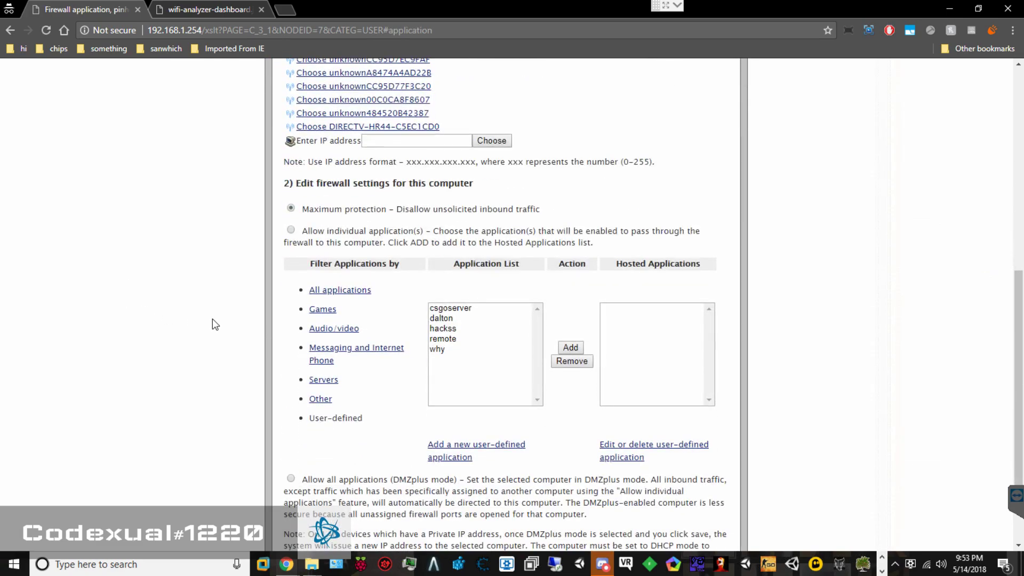
left_click(460, 447)
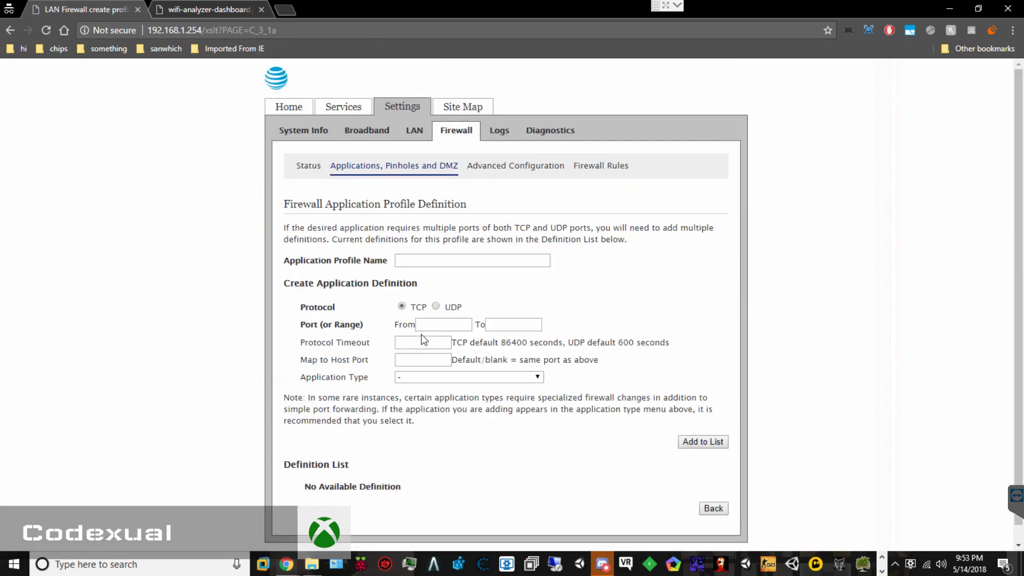
- Name the profile 'Server' with TCP and a port range from 80 to 80
left_click(420, 263)
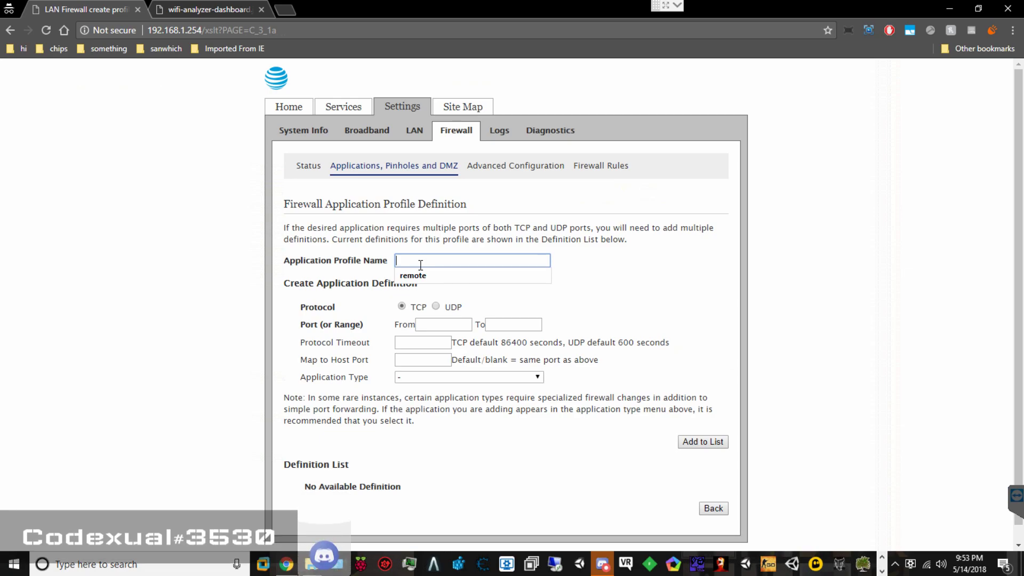
type("Server")
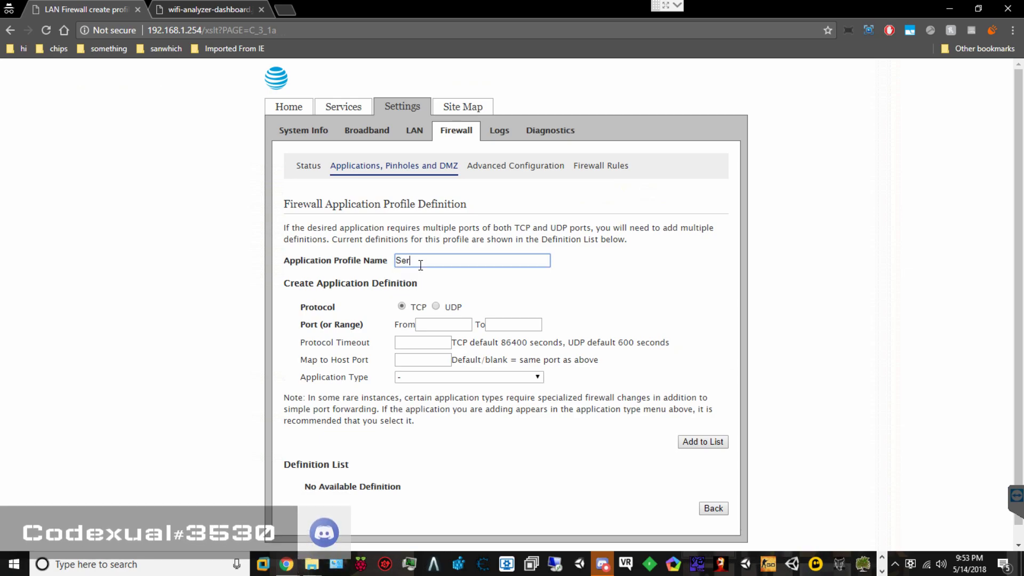
left_click(438, 307)
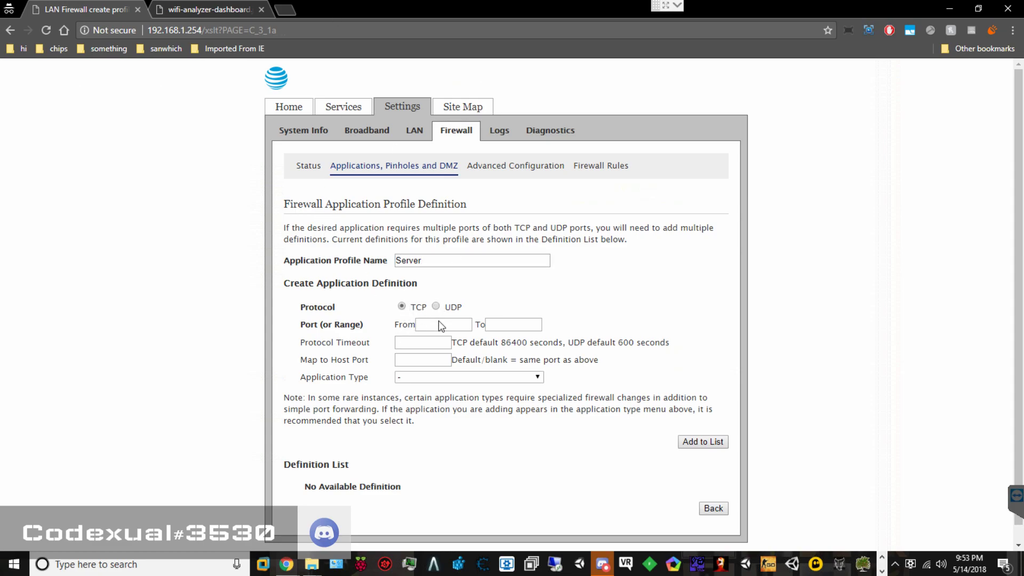
left_click(439, 323)
type("80")
key("Tab")
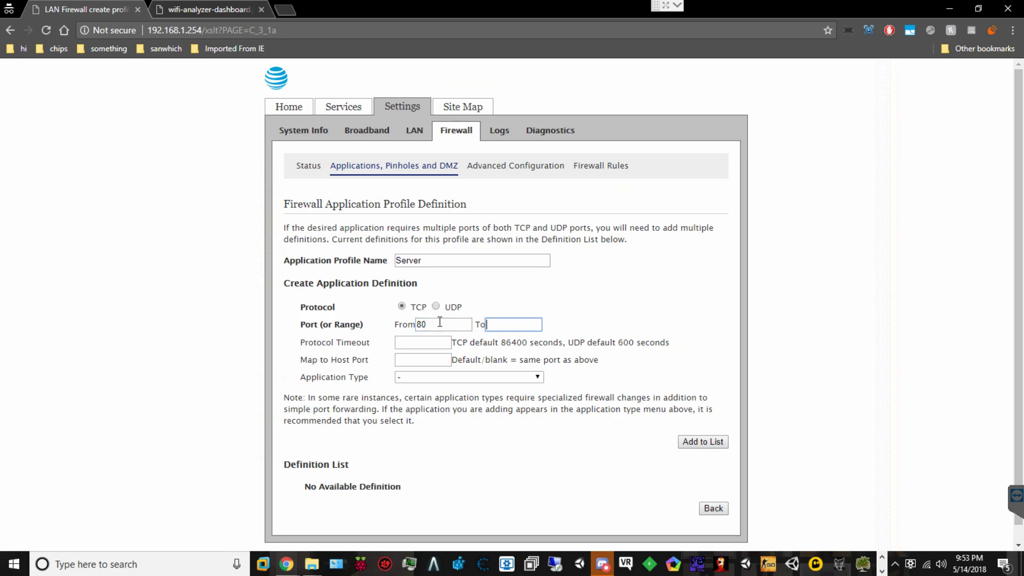
type("80")
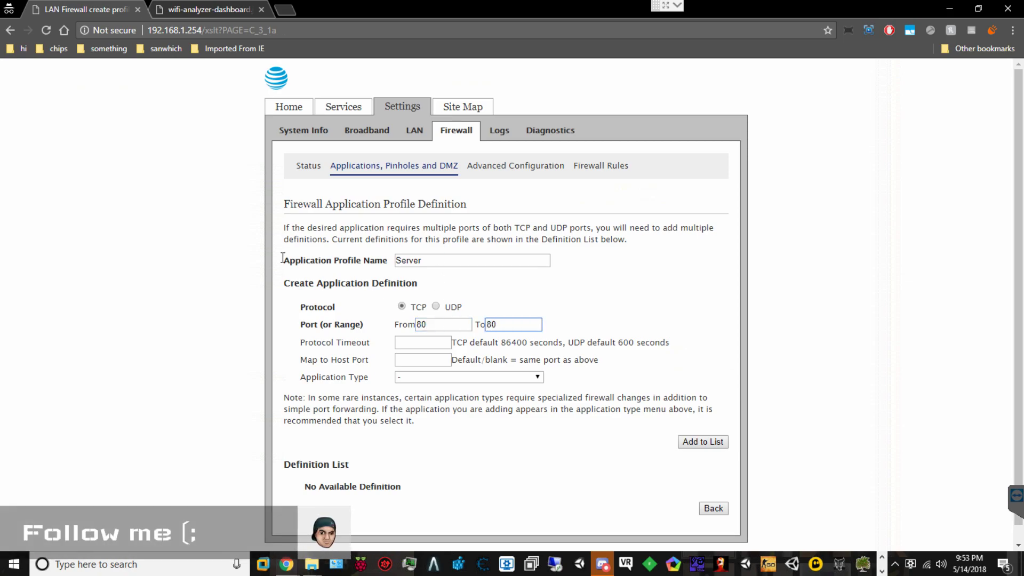
- Keep the default timeouts, leave Application Type as '-', and go back to the firewall page
left_click(443, 341)
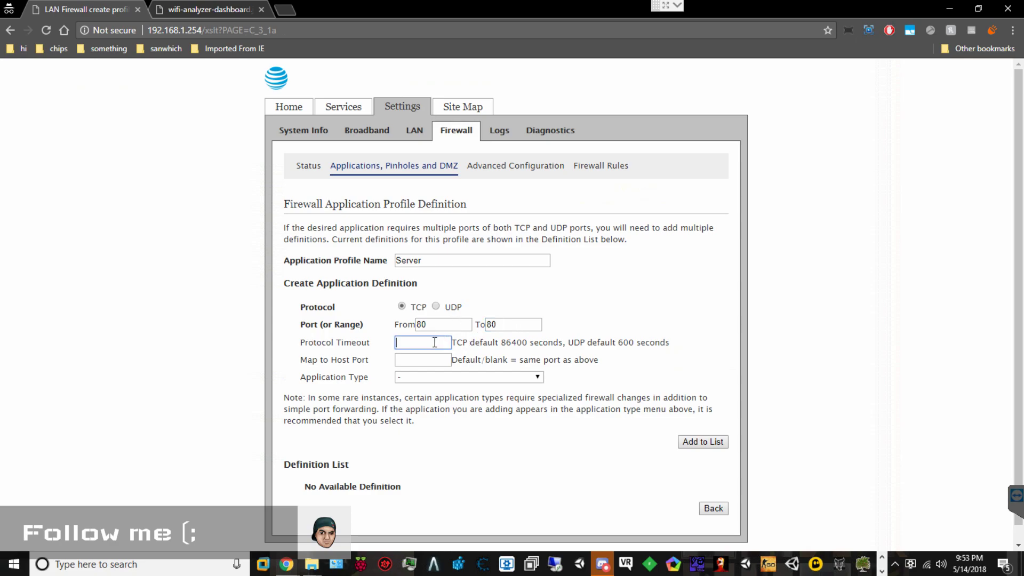
left_click_drag(500, 342, 527, 342)
left_click(532, 346)
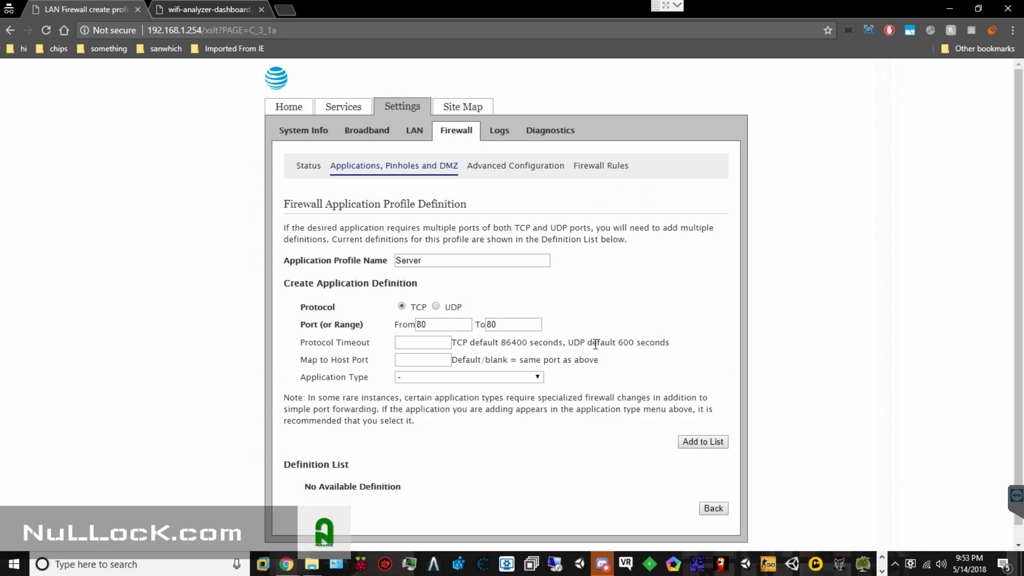
left_click_drag(618, 342, 630, 341)
left_click(579, 353)
left_click(413, 360)
left_click(412, 379)
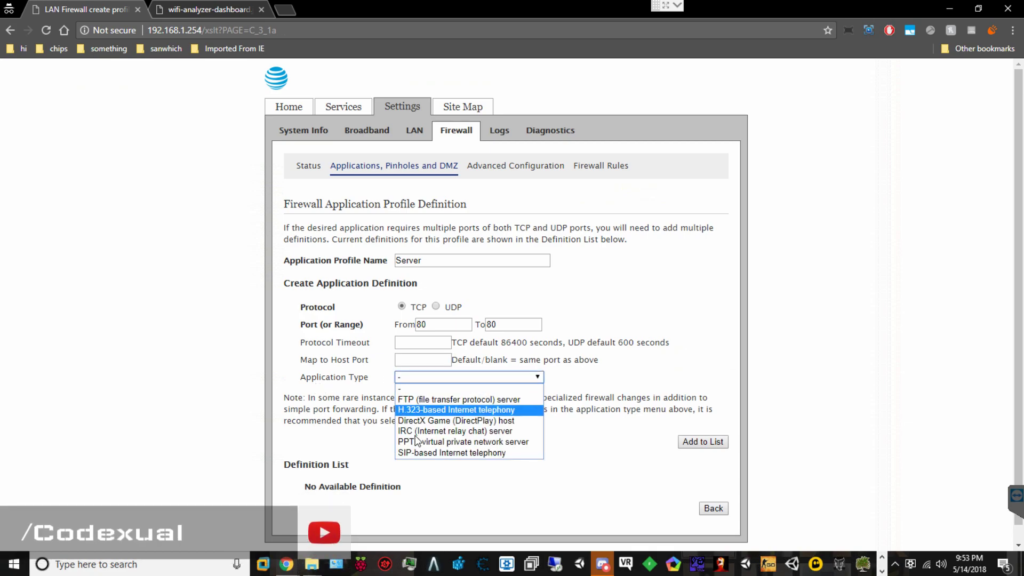
left_click(408, 388)
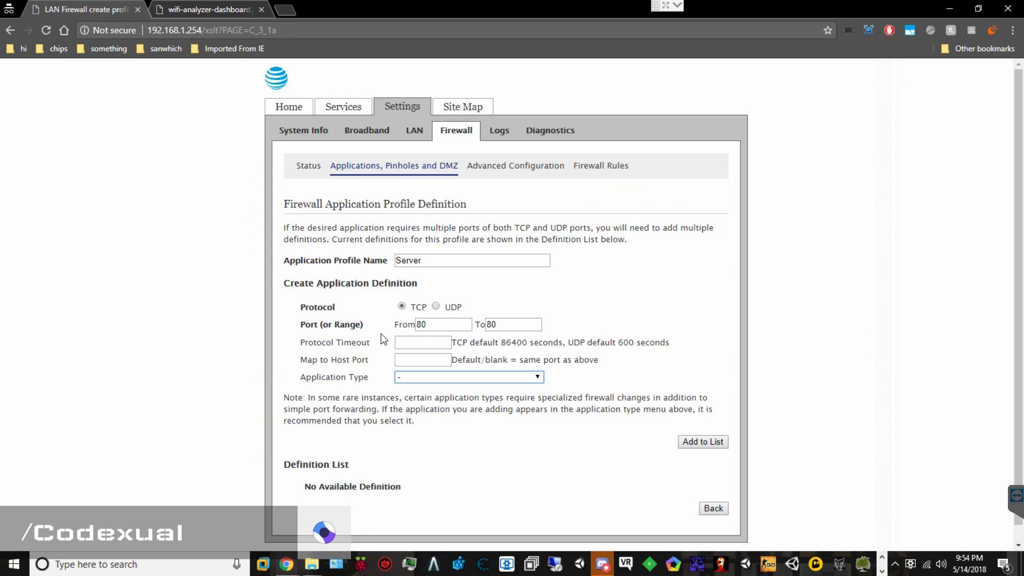
left_click(721, 513)
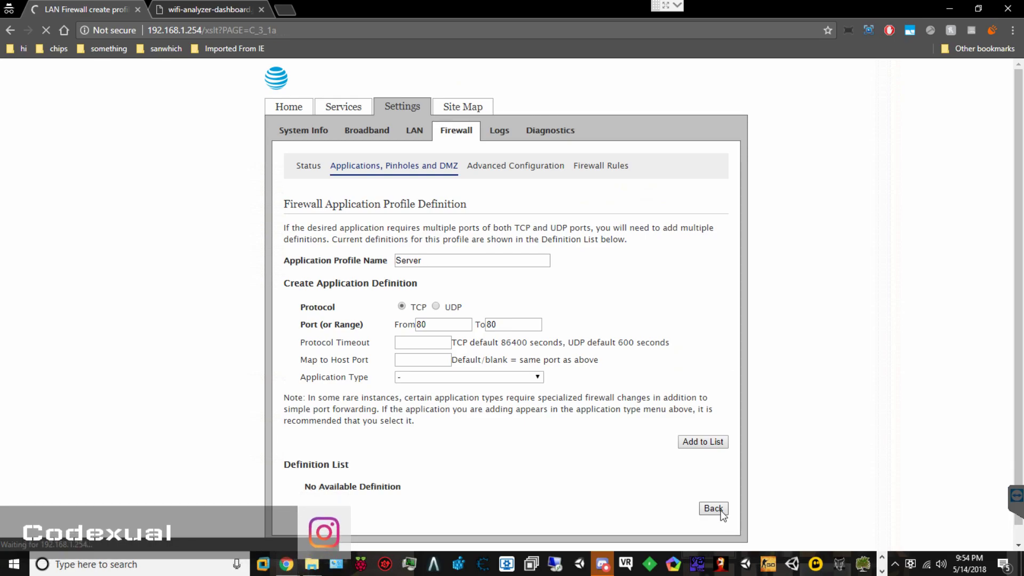
left_click_drag(432, 261, 382, 267)
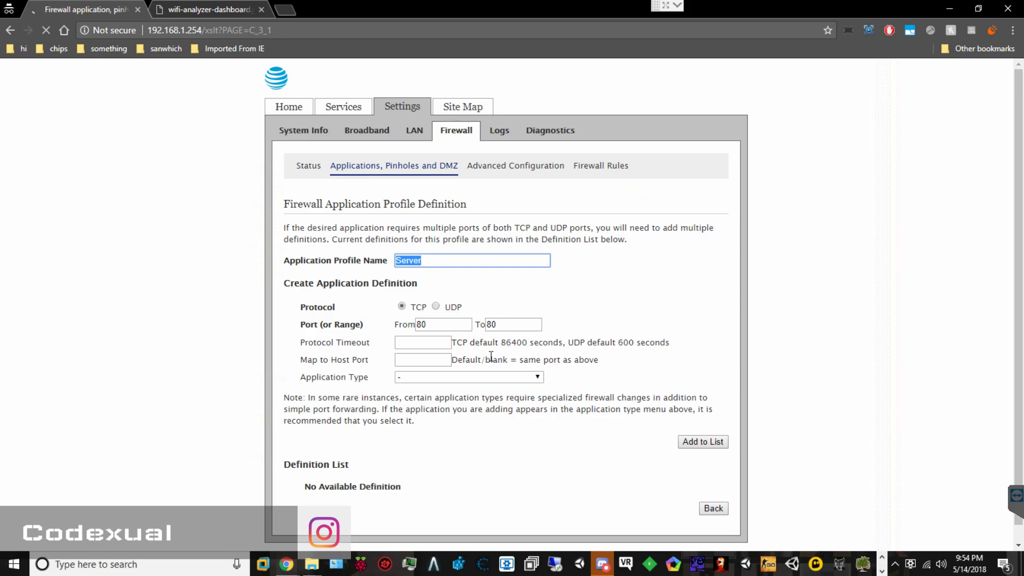
- Filter to user-defined apps, pick 'why', then select Allow all applications (DMZplus mode)
scroll(571, 335, "down", 8)
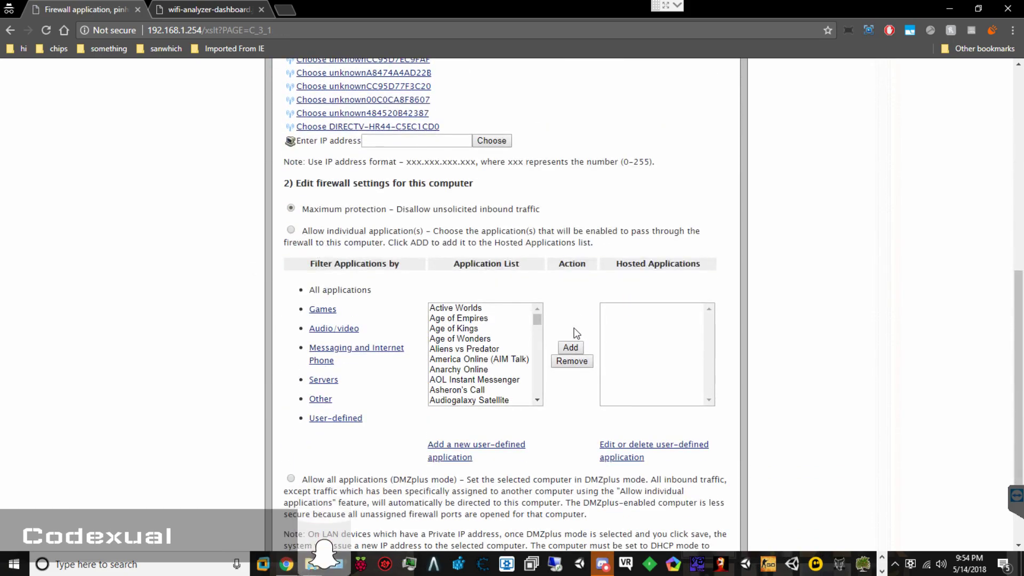
left_click(346, 417)
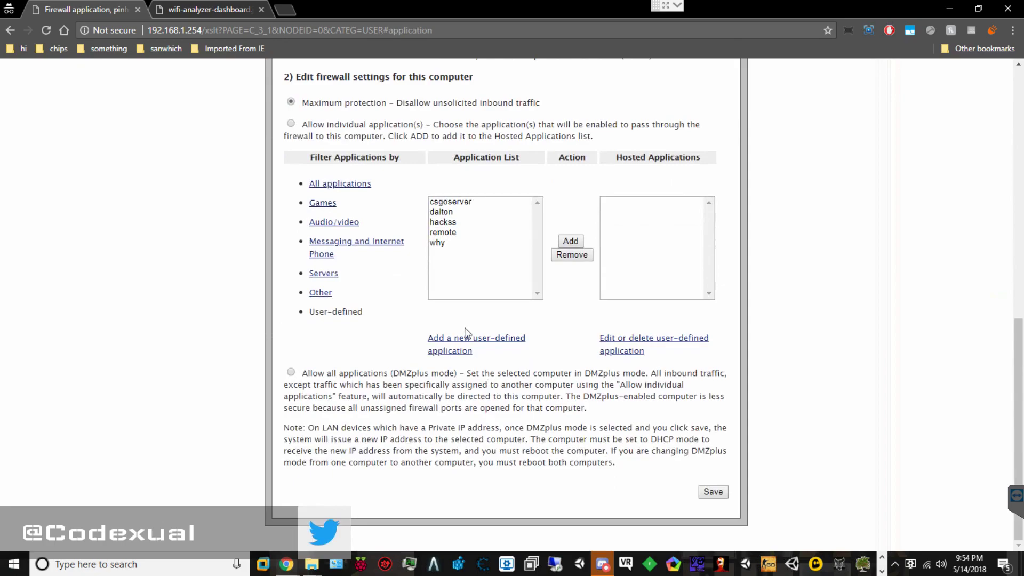
left_click(441, 247)
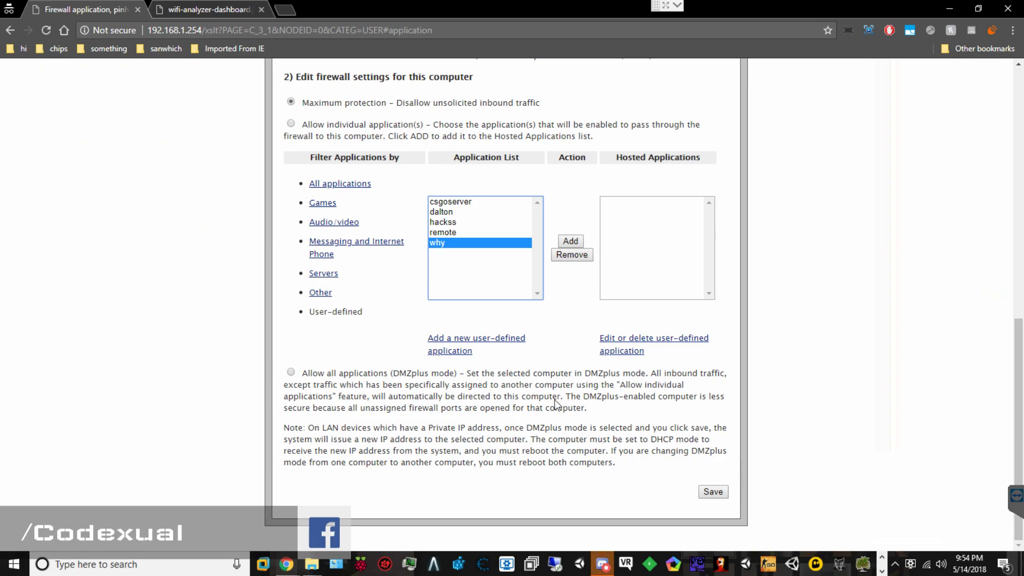
left_click(539, 410)
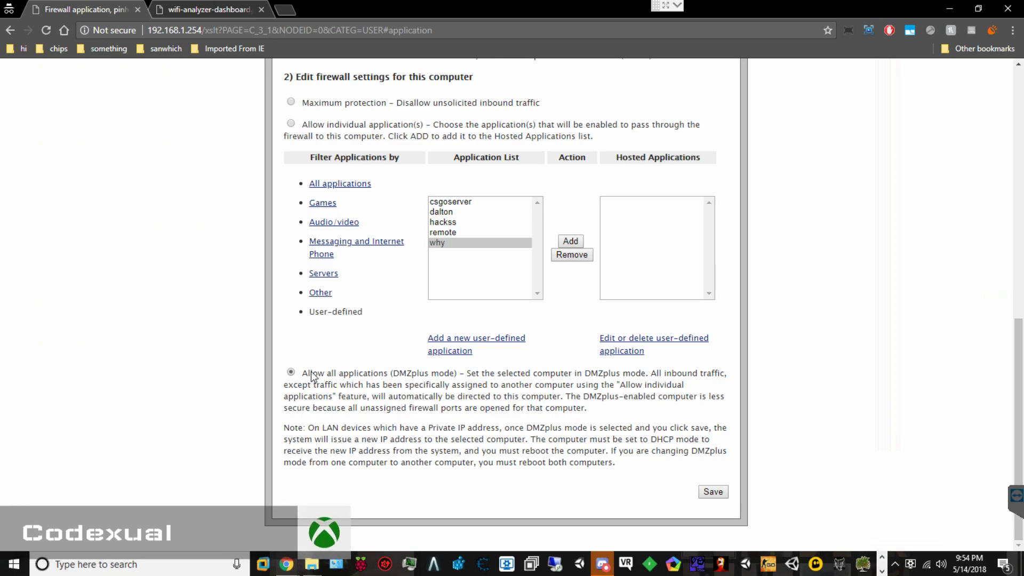
left_click_drag(308, 374, 692, 386)
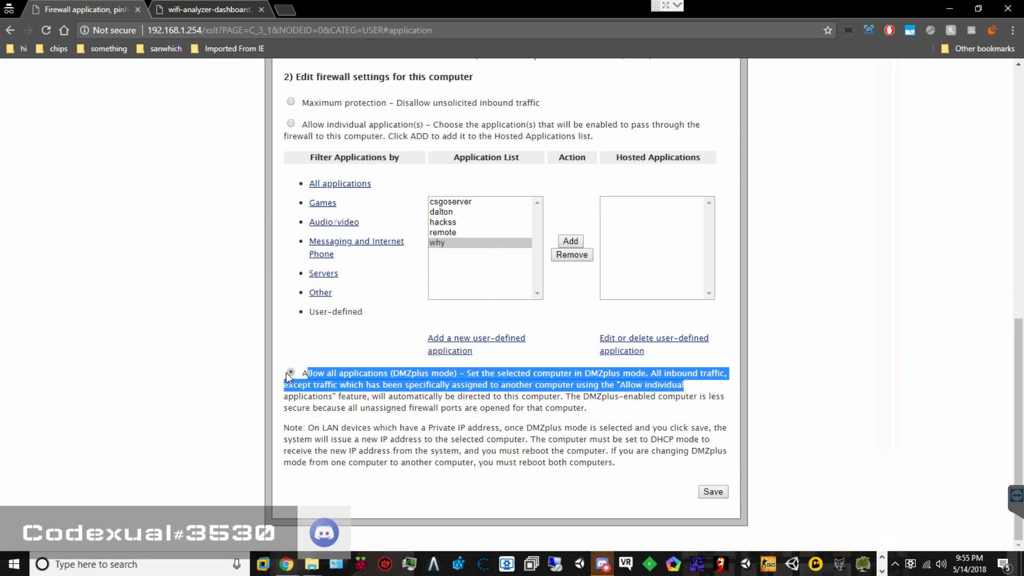
scroll(286, 372, "up", 8)
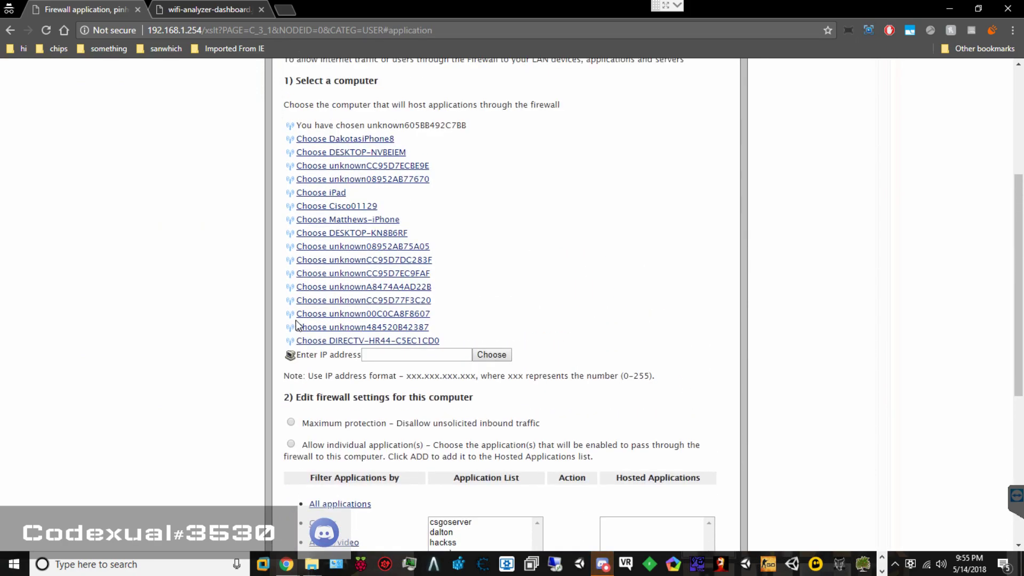
scroll(369, 293, "down", 2)
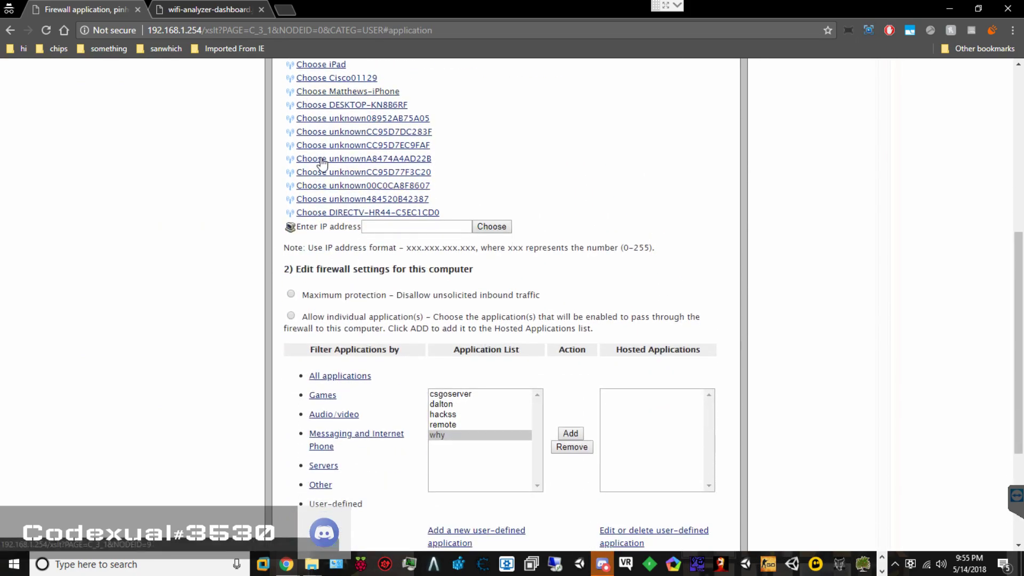
scroll(322, 163, "down", 4)
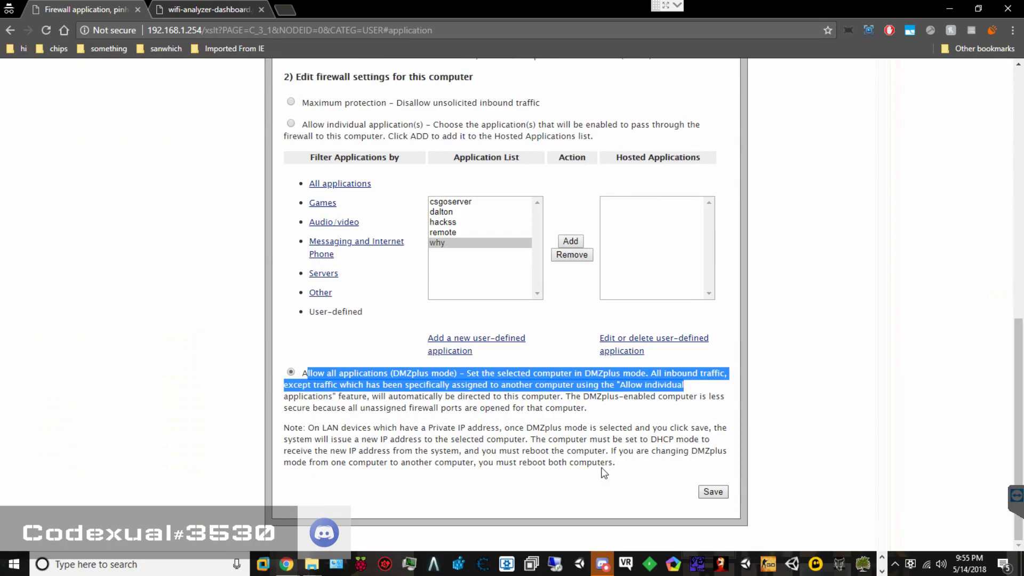